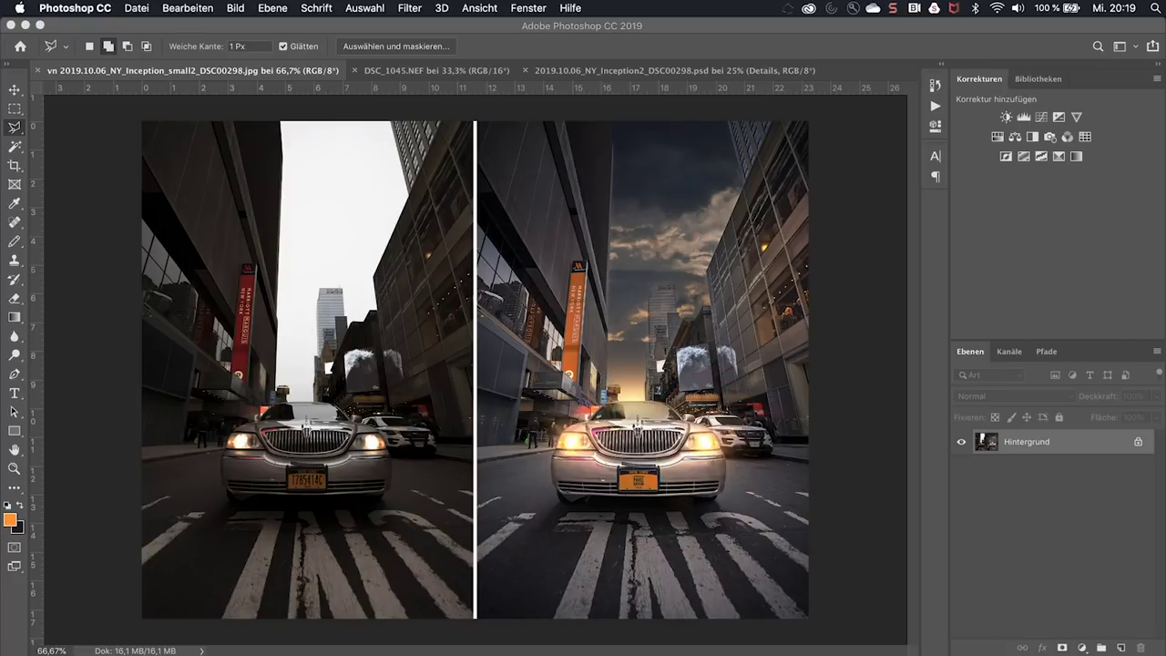
On the layered limousine composite, select Hintergrund and make the Mittig centre-line layer visible
click(662, 73)
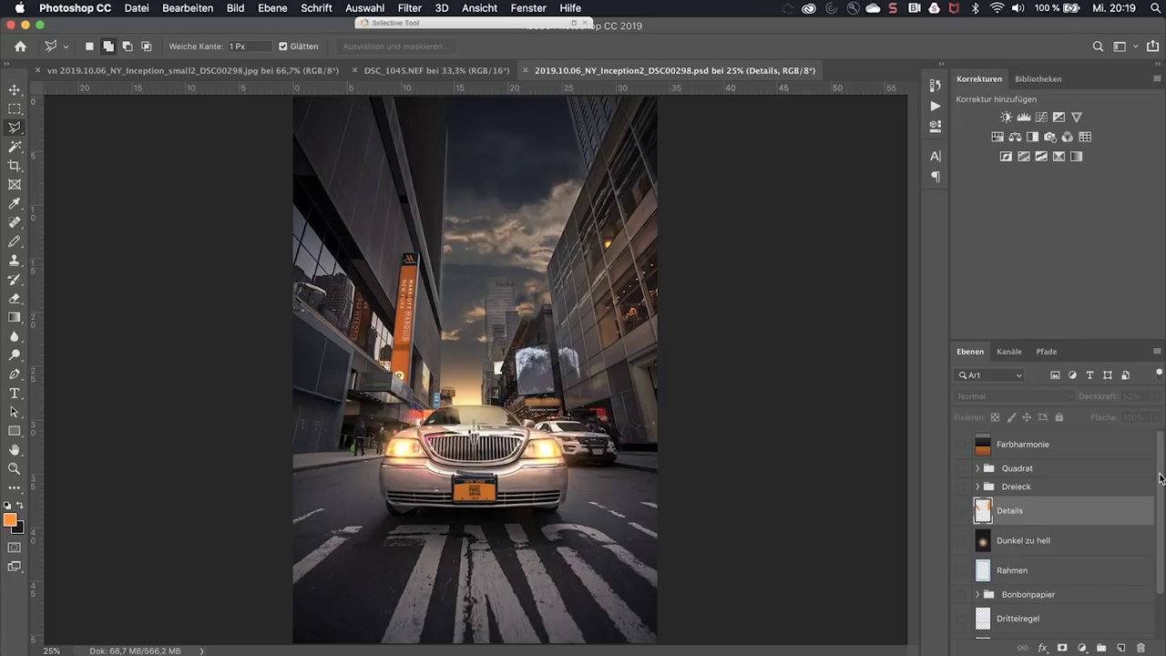
drag(1160, 479, 1159, 522)
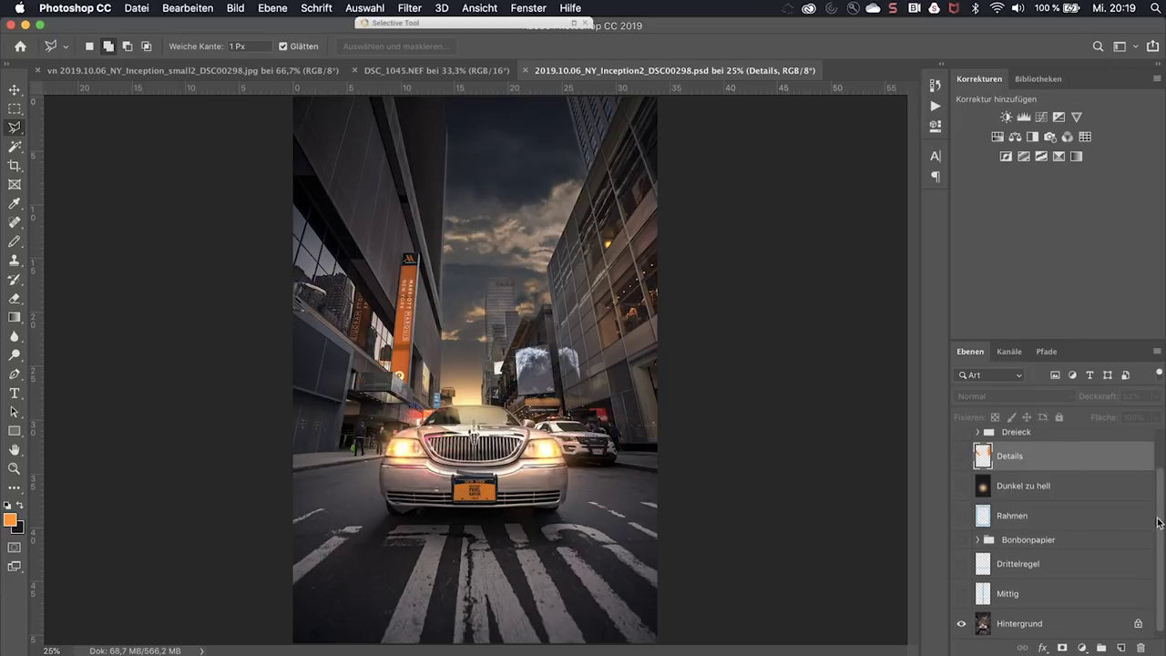
click(1024, 625)
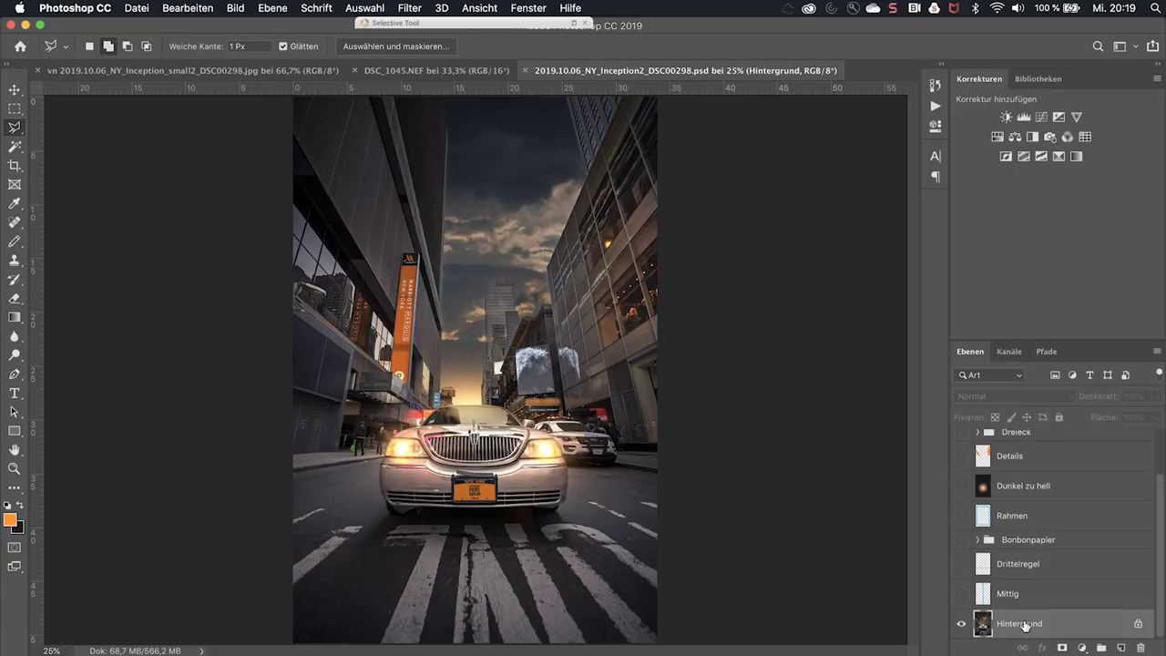
click(960, 594)
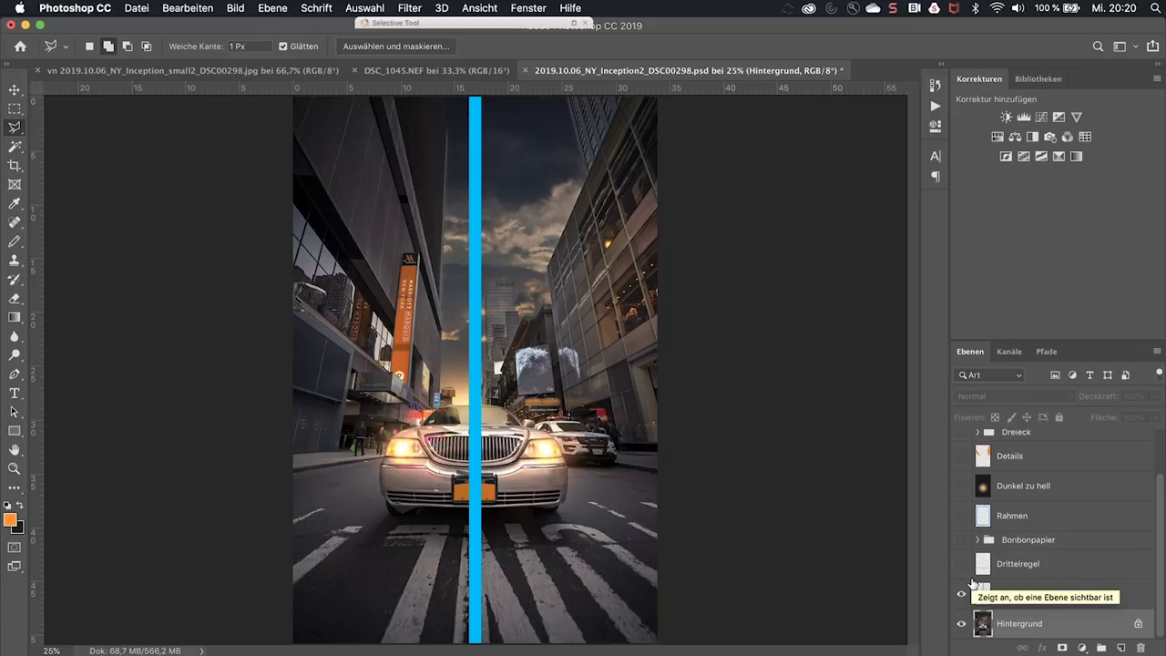
Preview the Drittelregel rule-of-thirds overlay, then hide both the Drittelregel and Mittig layers
click(962, 564)
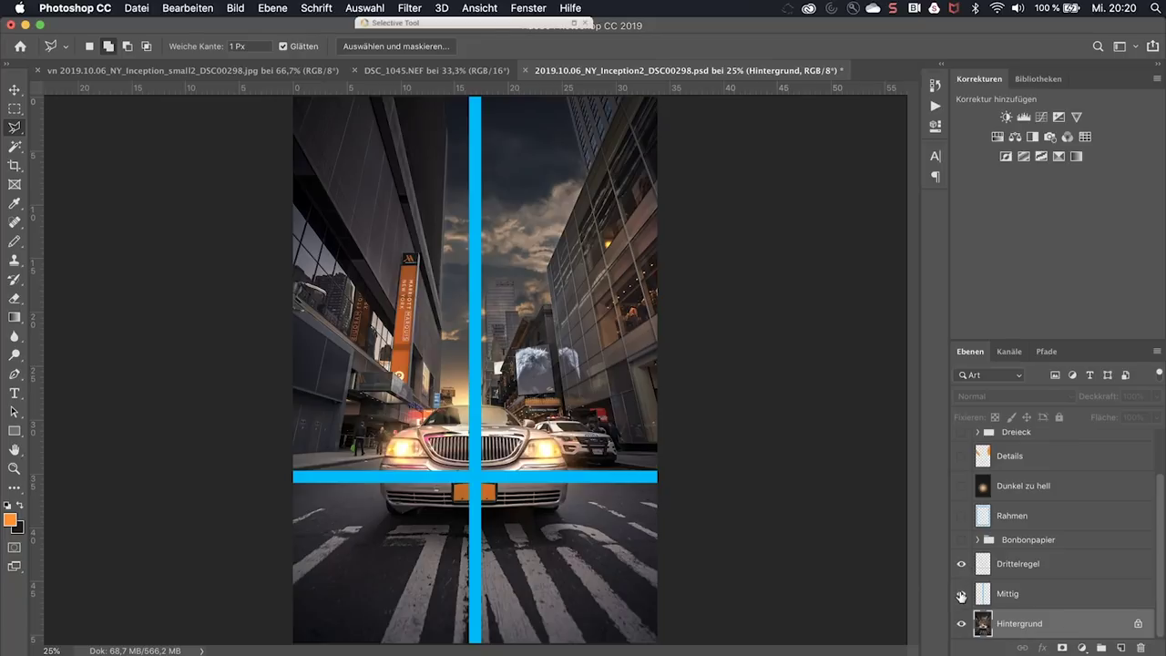
click(962, 593)
click(961, 564)
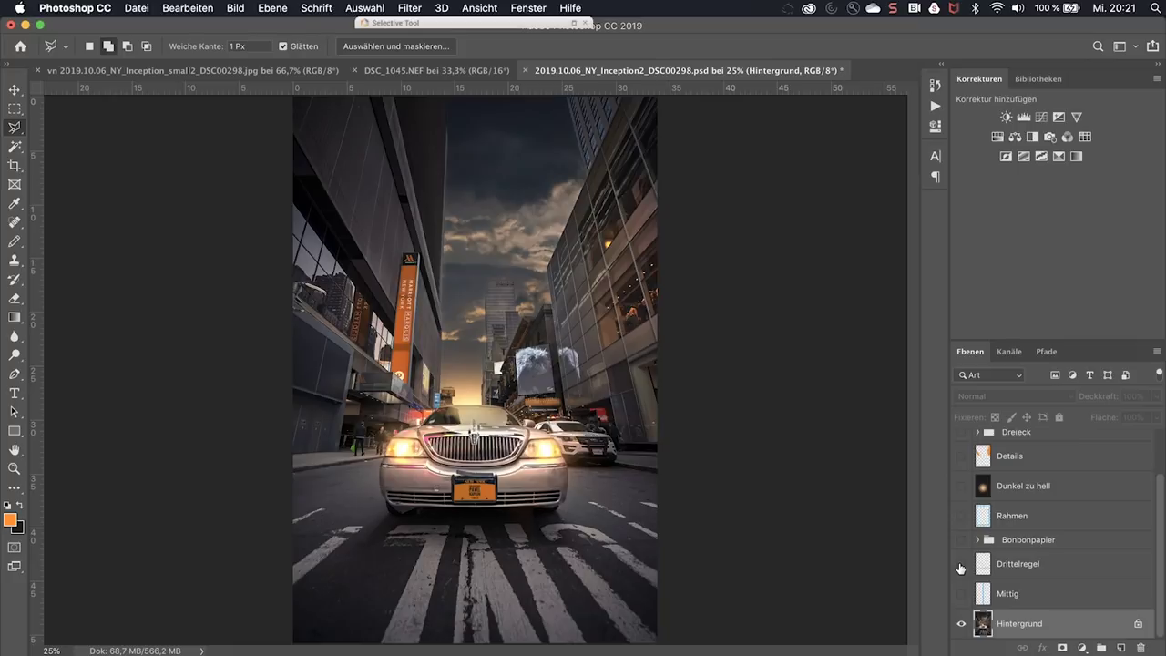
click(962, 540)
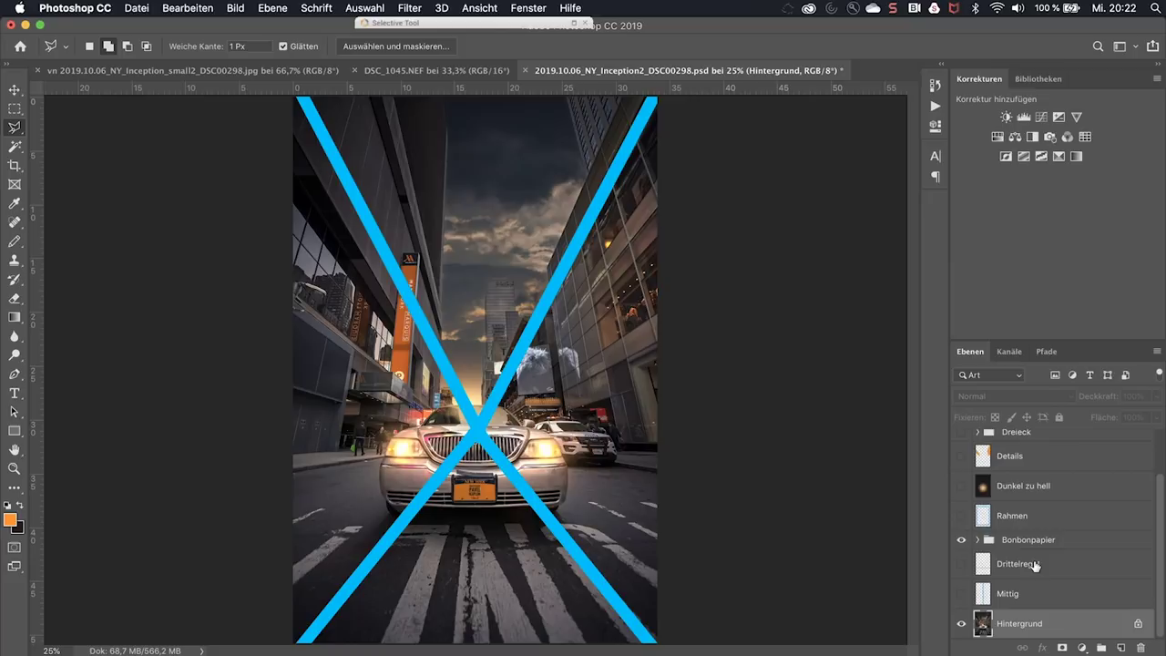
click(961, 543)
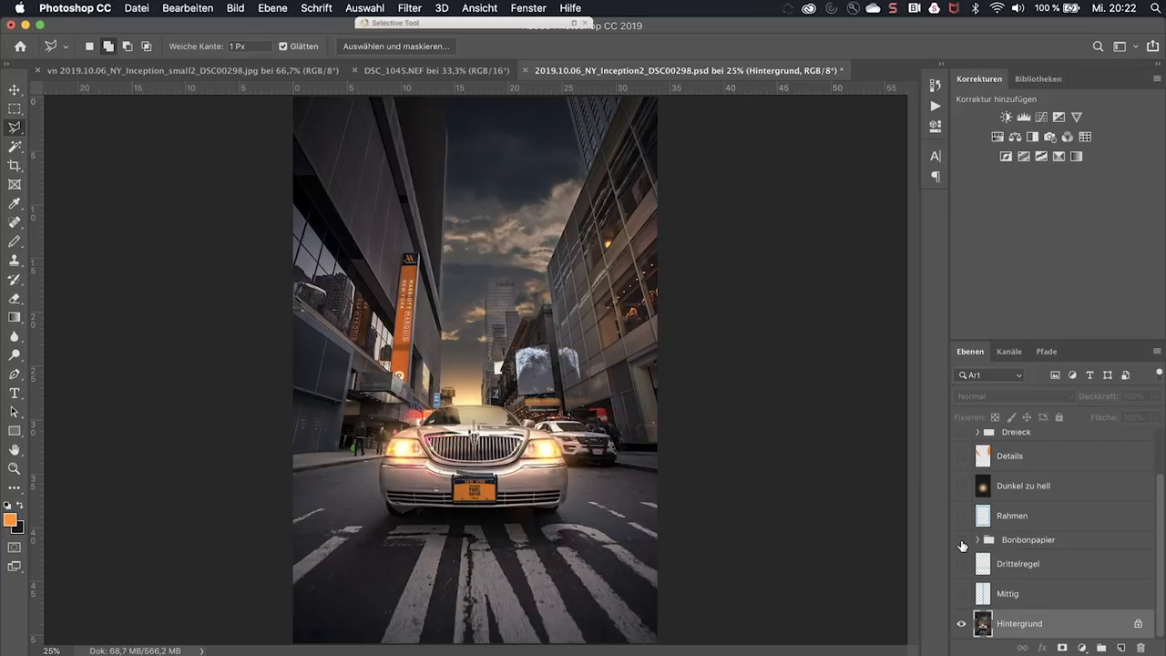
click(257, 75)
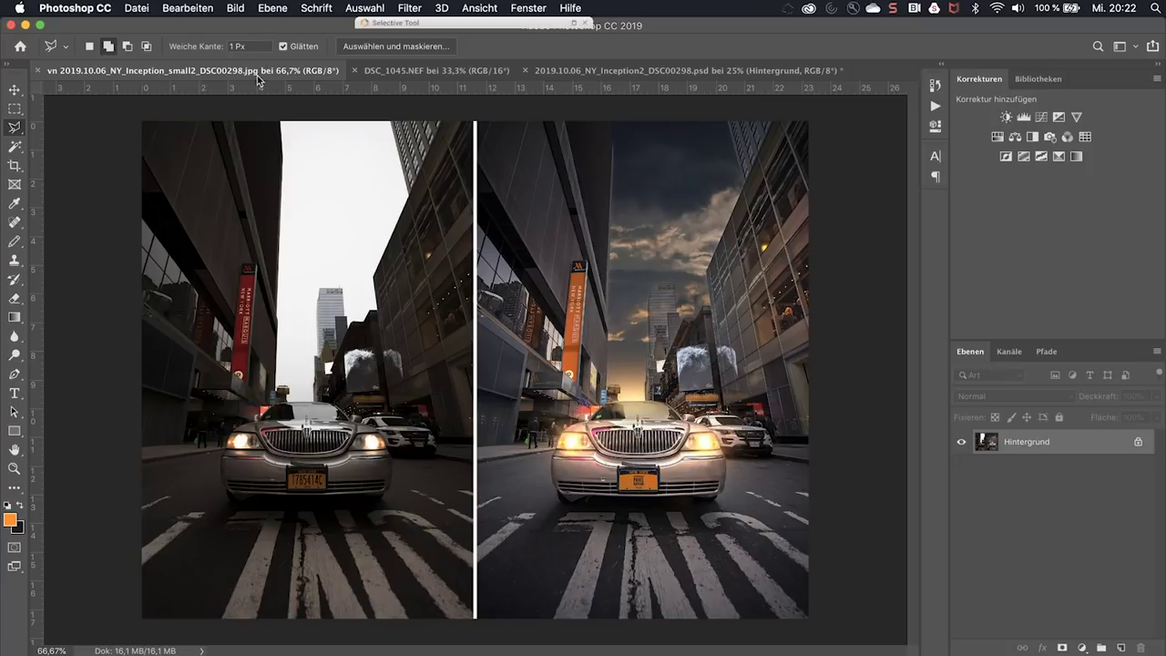
View the sunset sky photo DSC_1045.NEF, ending back on the layered limousine PSD
click(648, 72)
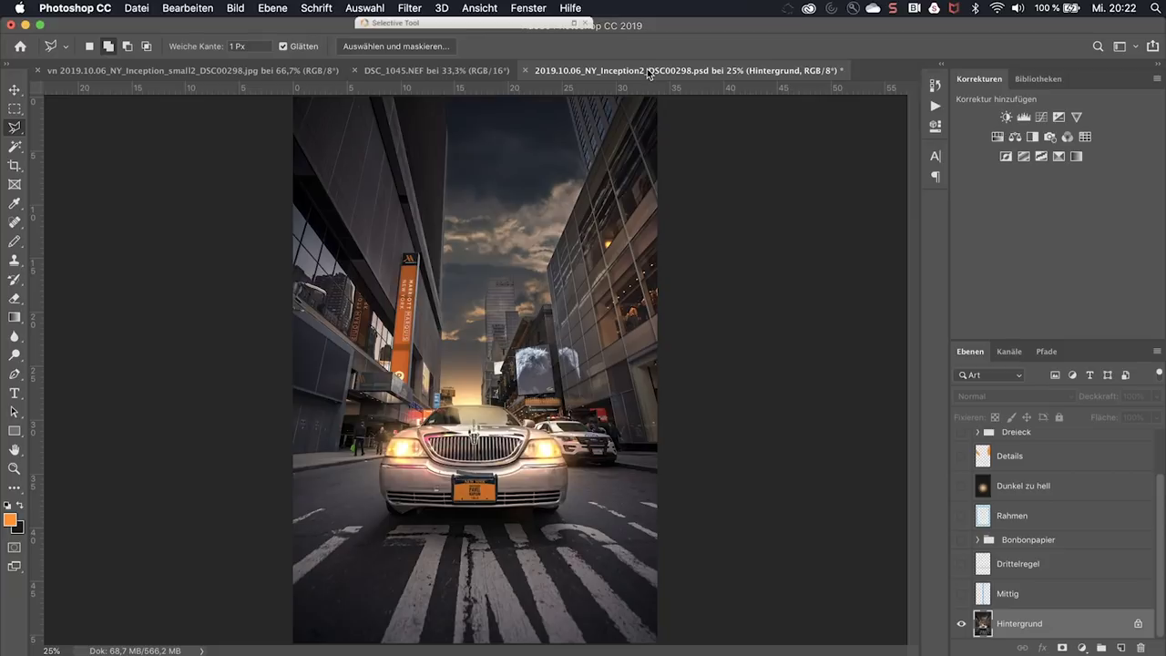
click(463, 74)
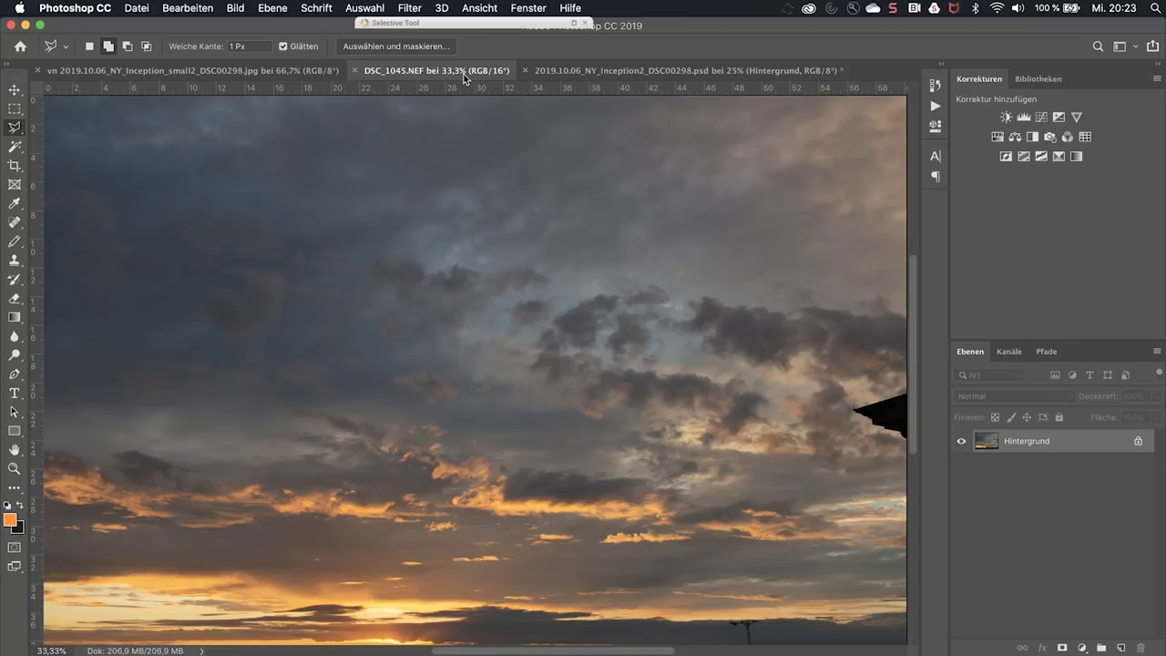
click(586, 72)
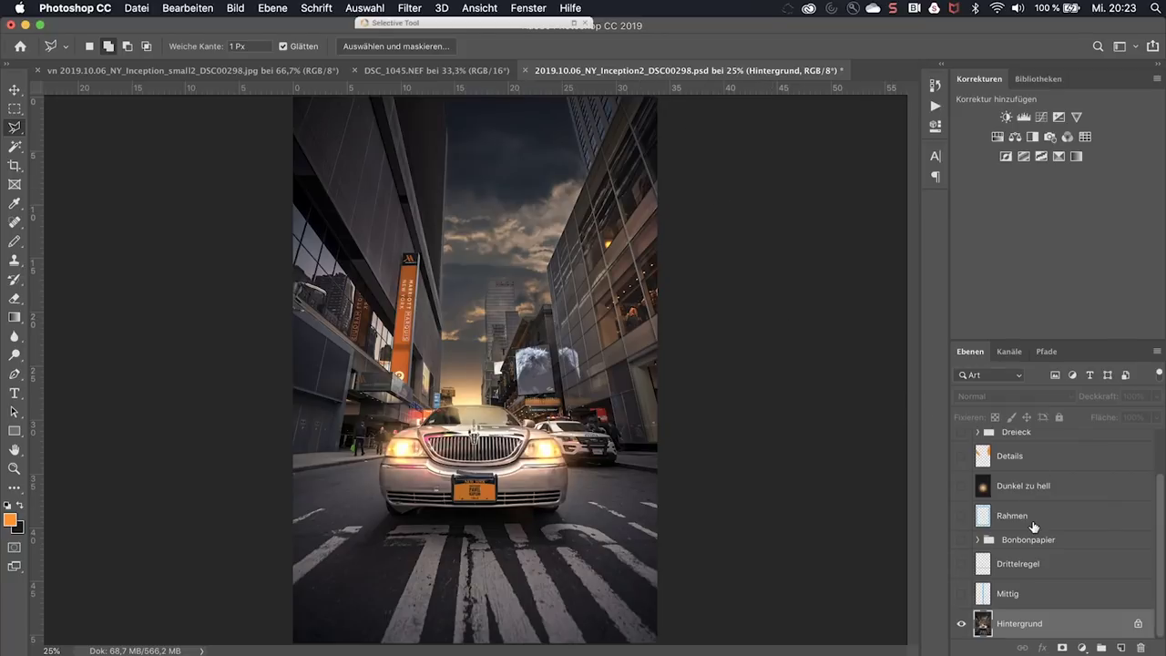
Hide the blue Rahmen frame layer and preview the Dunkel zu hell glow layer, then hide it
click(961, 516)
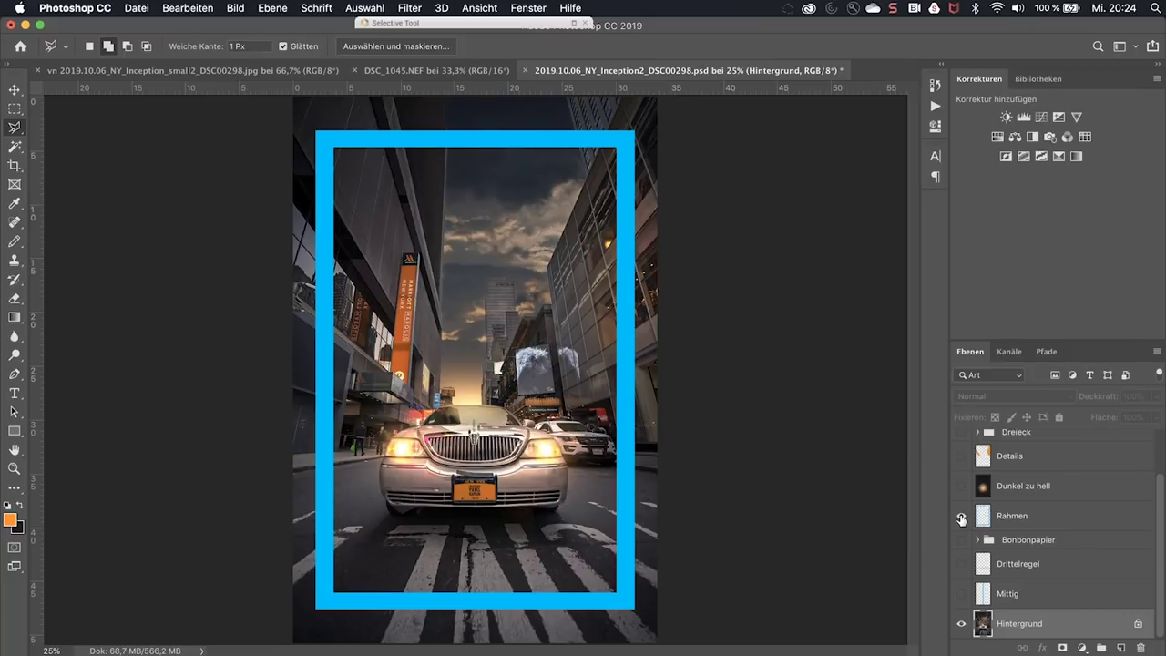
click(960, 519)
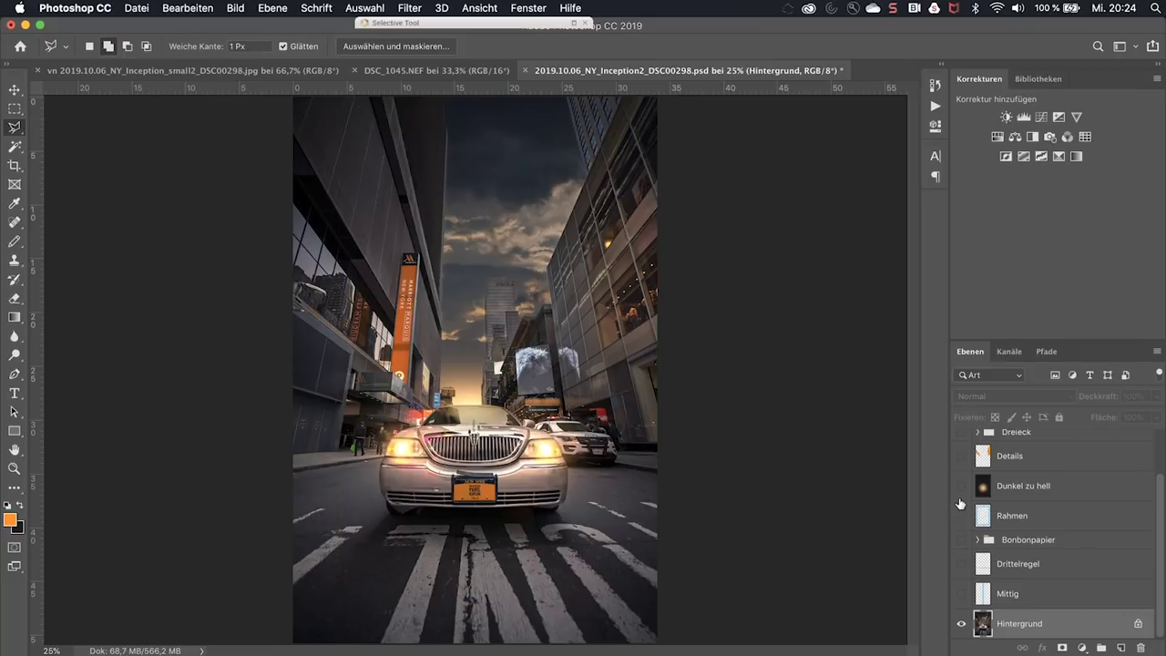
click(961, 489)
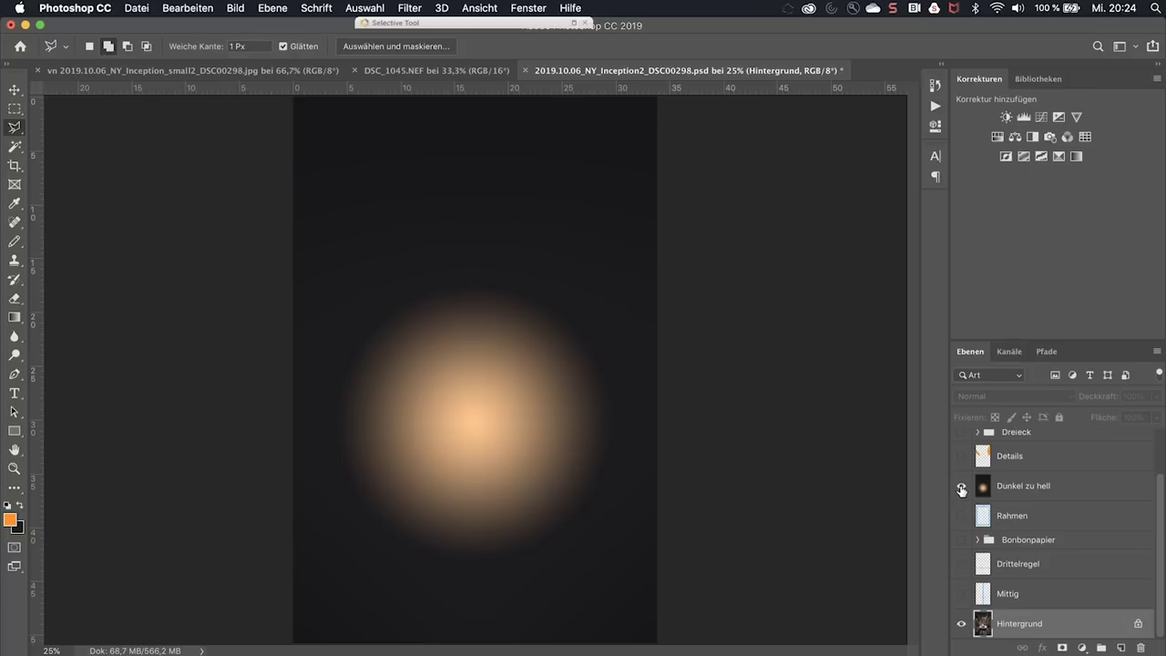
click(962, 488)
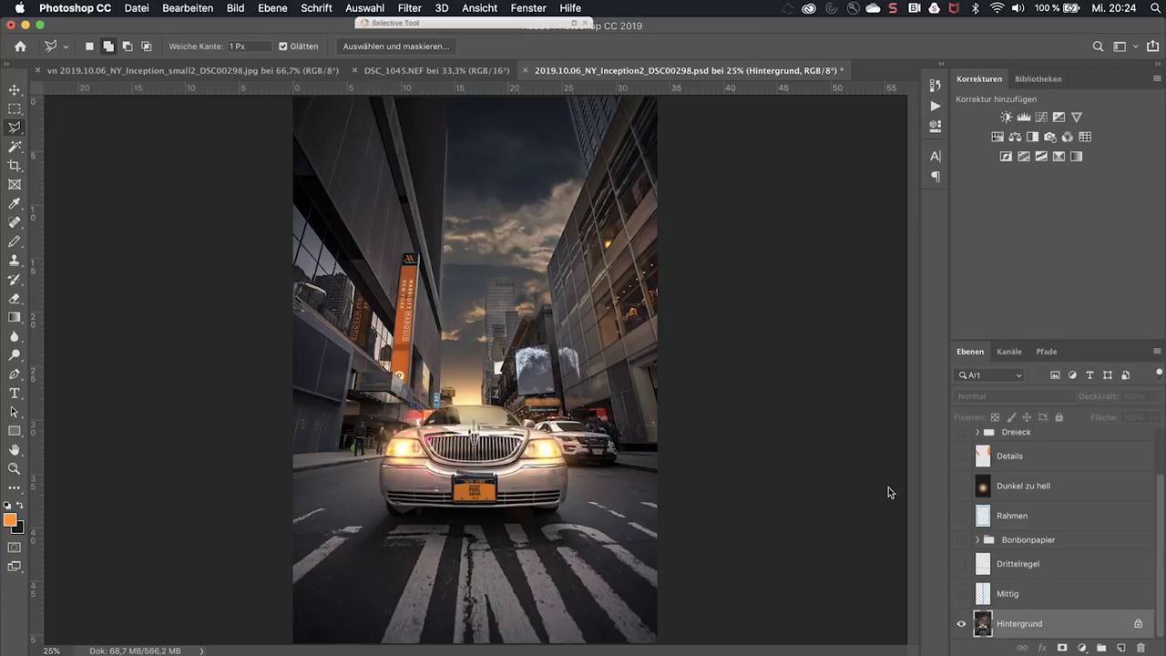
Check the before/after comparison image, then return to the layered composite document
click(182, 71)
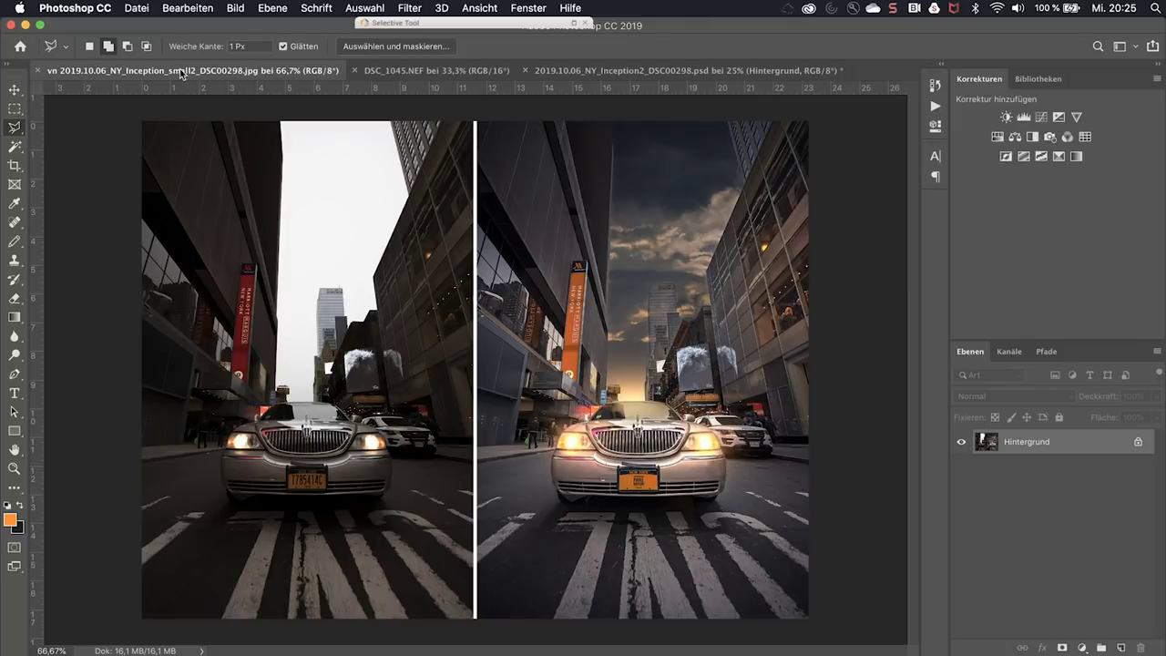
click(554, 73)
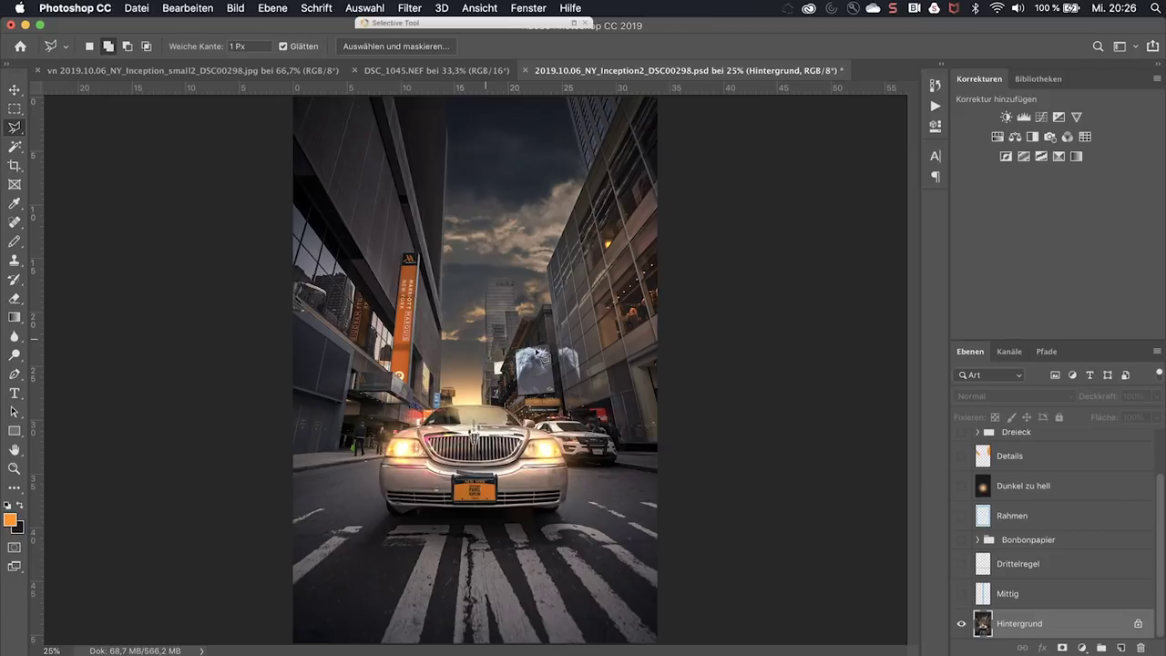
scroll(1045, 497, up, 2)
scroll(1045, 497, up, 1)
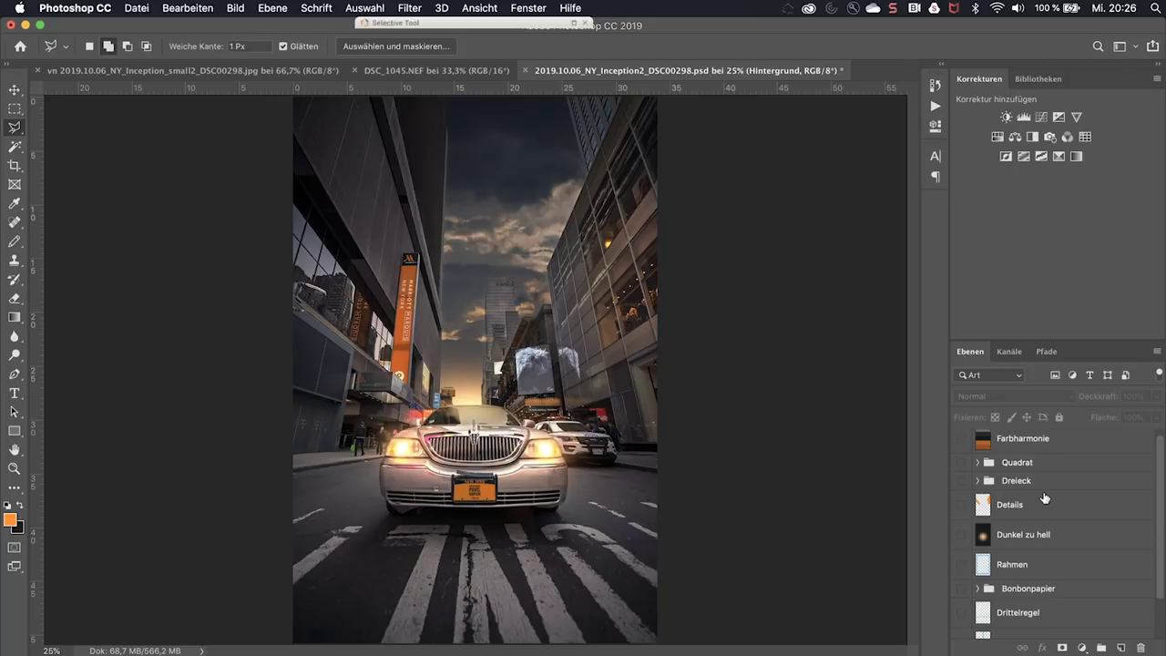
click(962, 508)
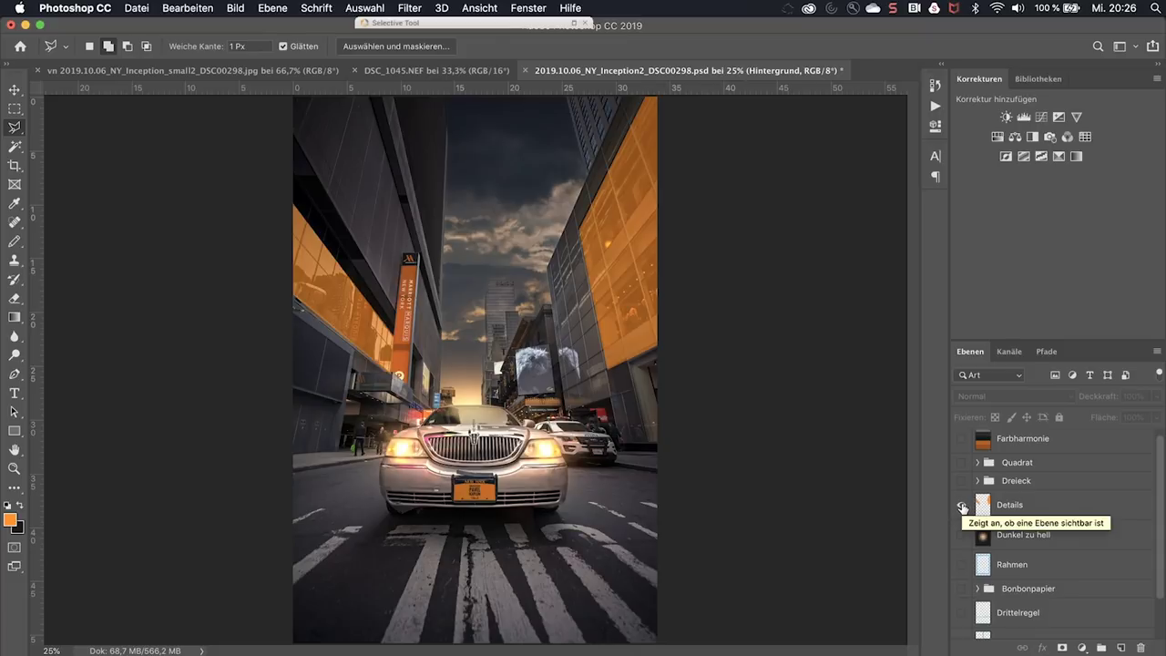
click(962, 507)
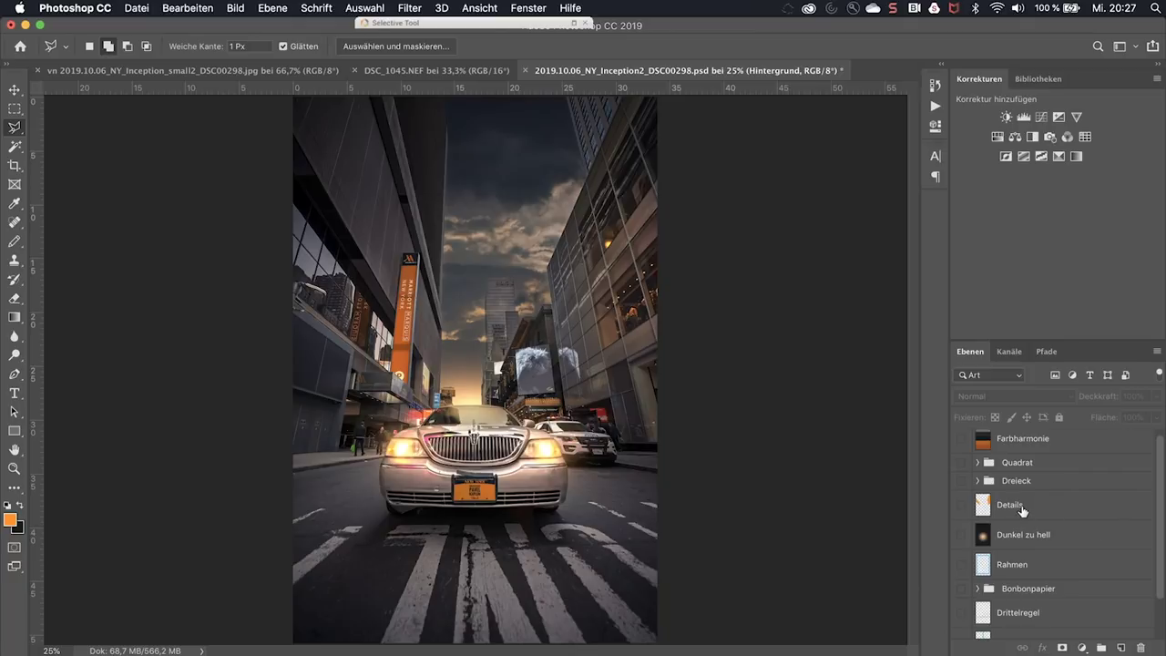
click(961, 481)
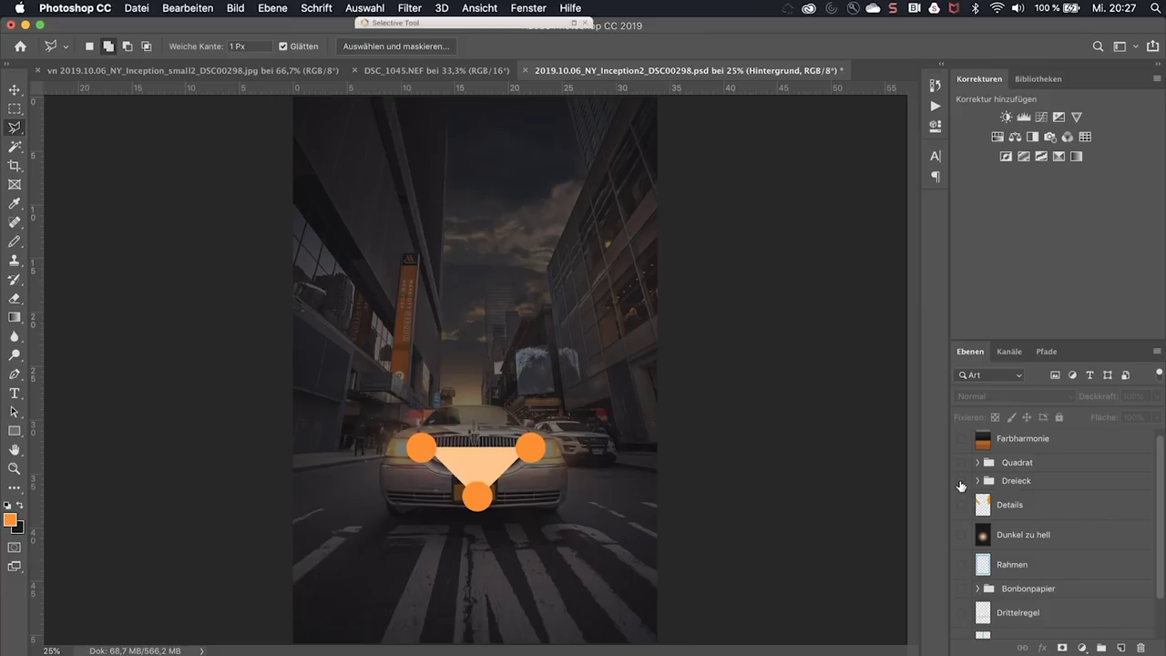
click(962, 483)
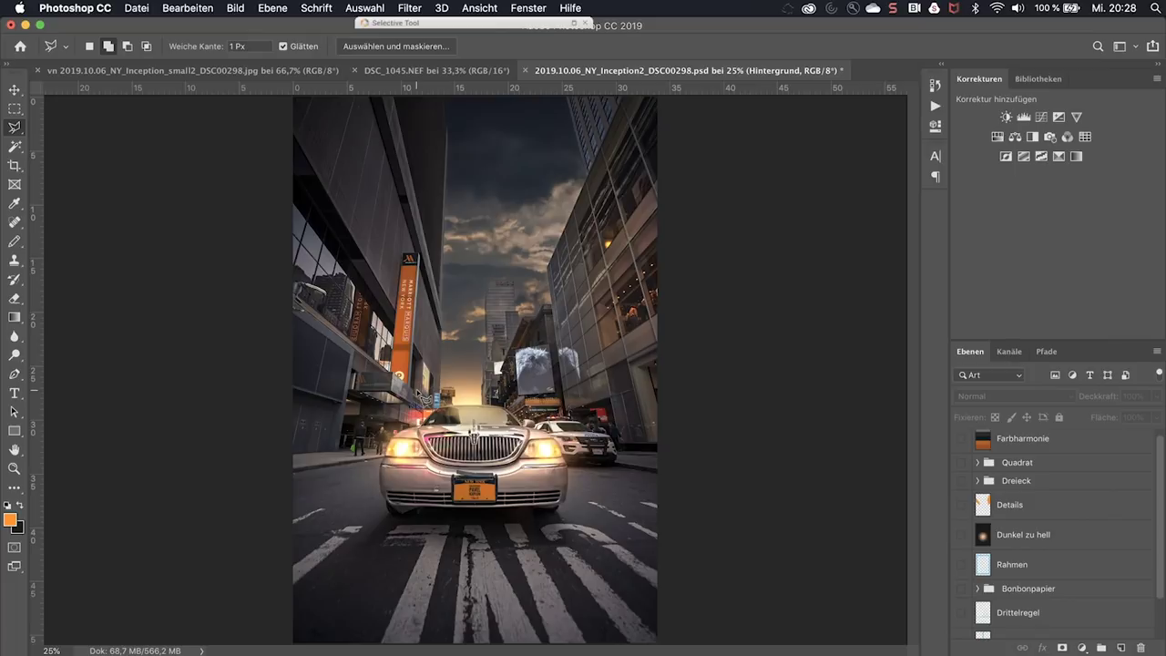
click(962, 462)
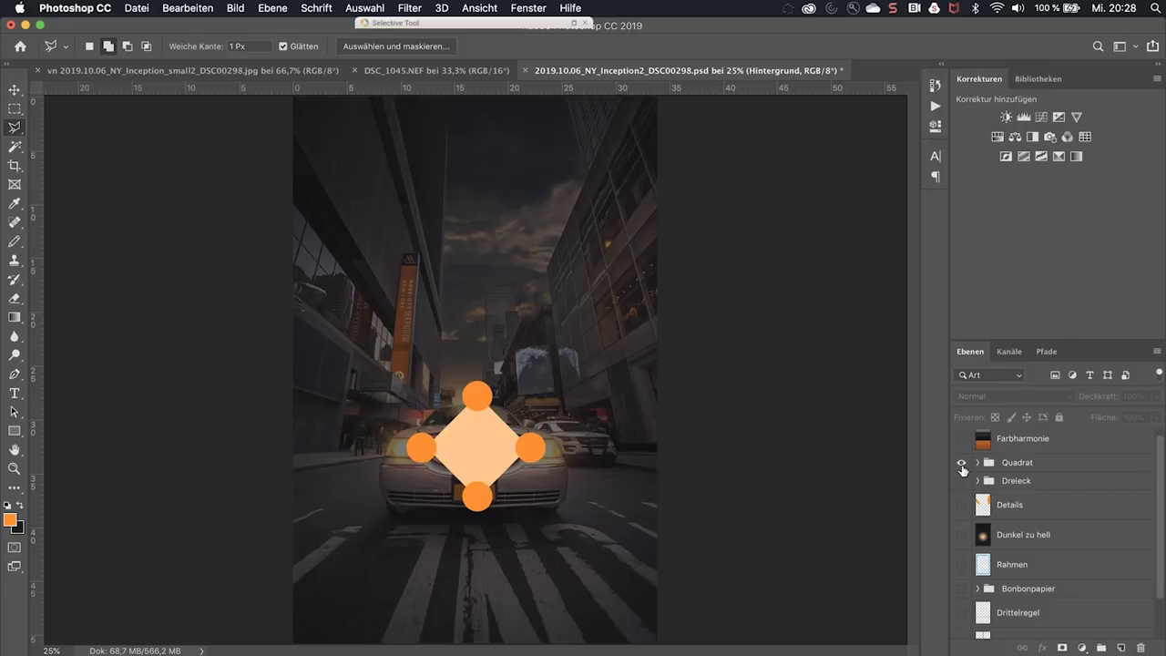
click(961, 463)
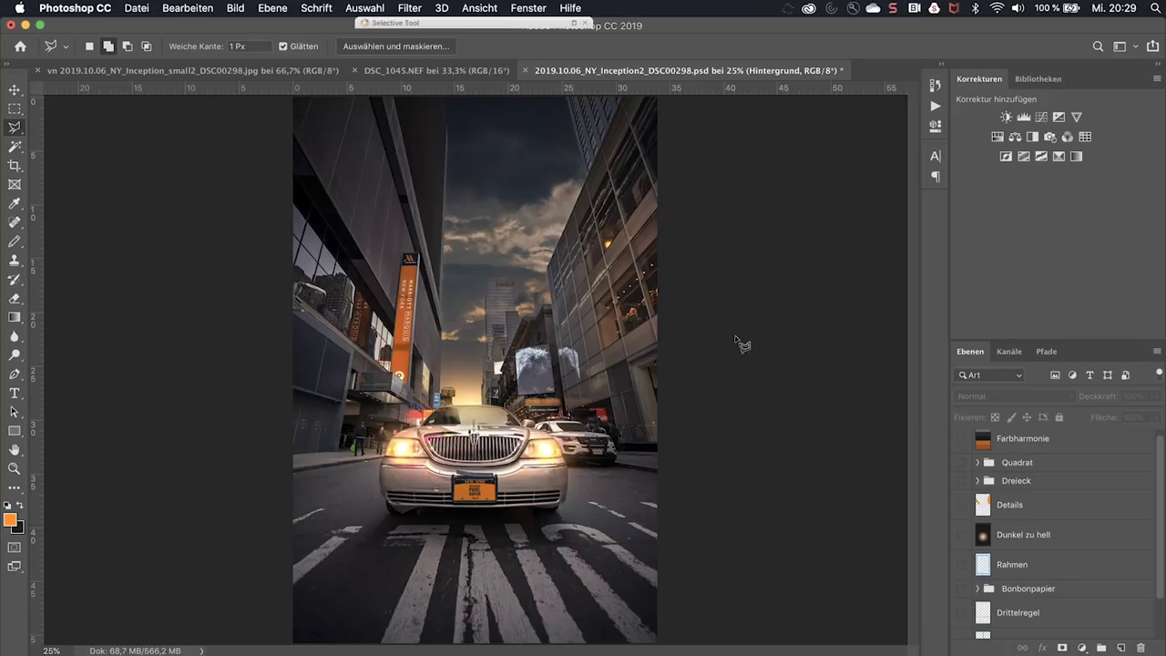
click(271, 81)
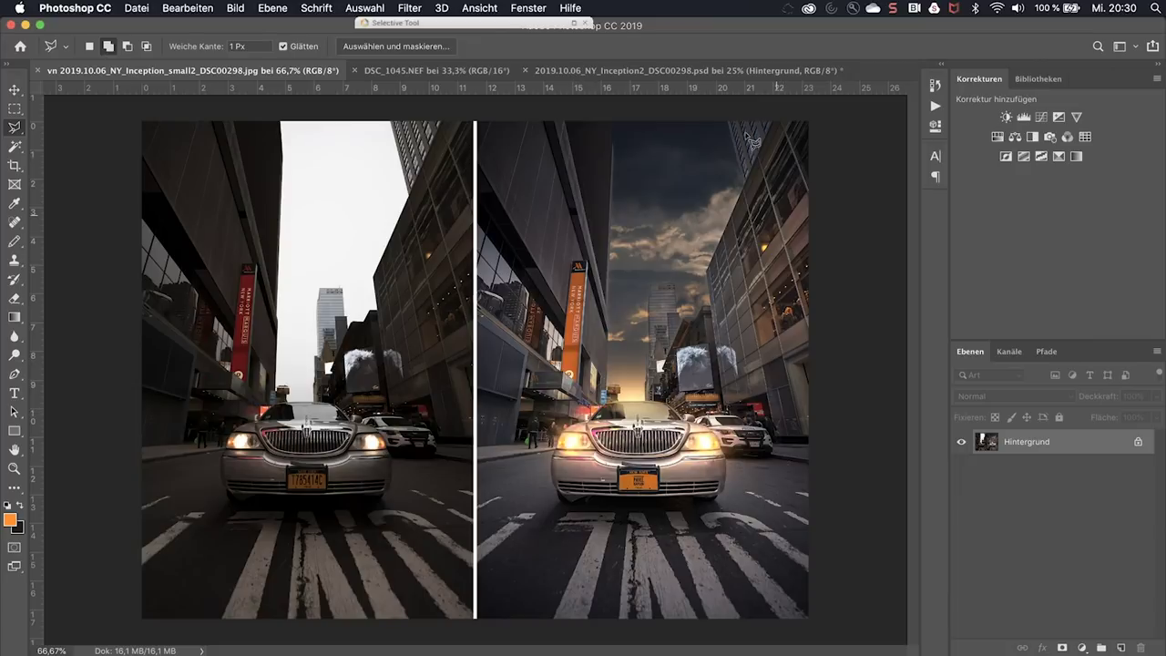
Return from the before/after image to the layered limousine PSD
click(755, 69)
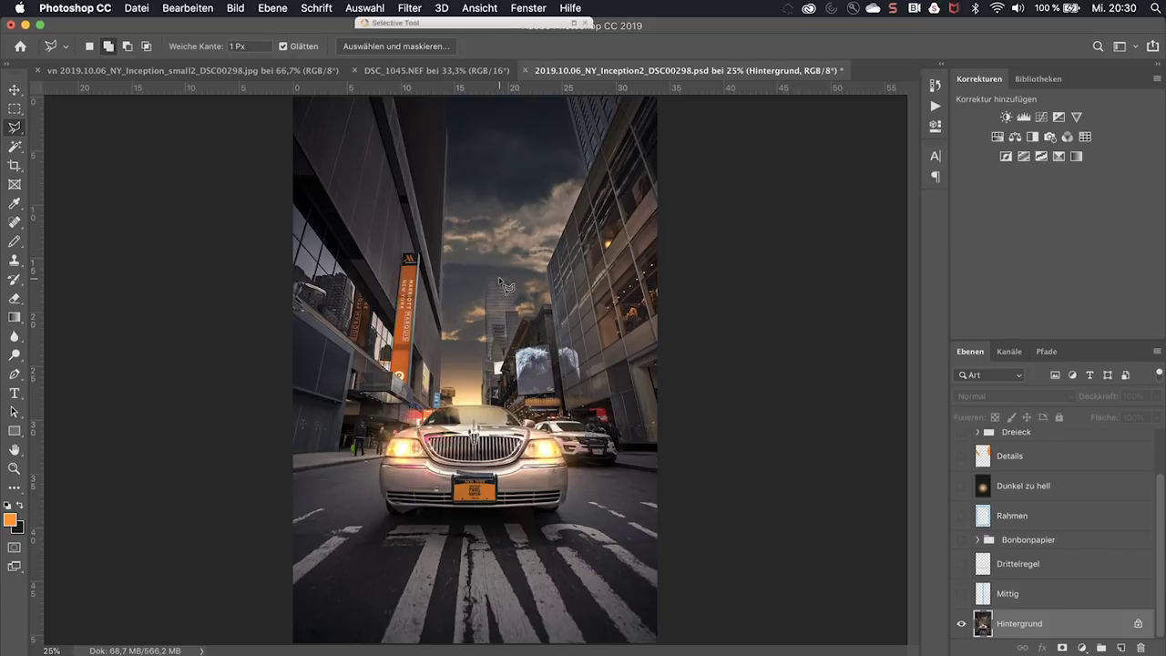
scroll(1003, 492, up, 2)
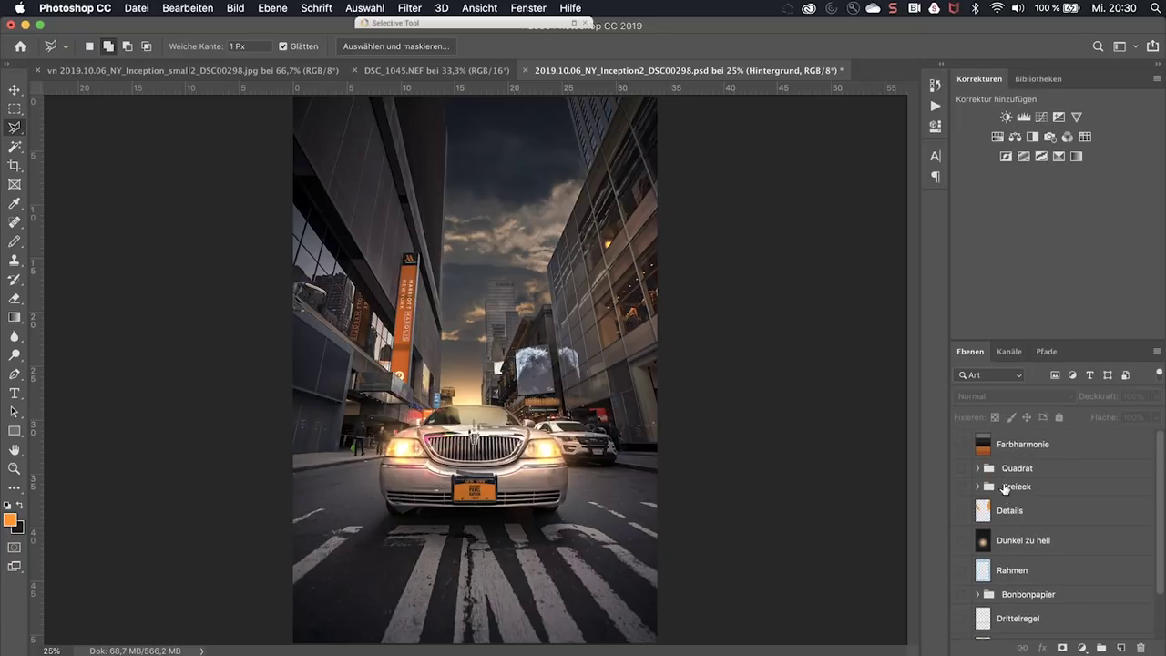
click(963, 445)
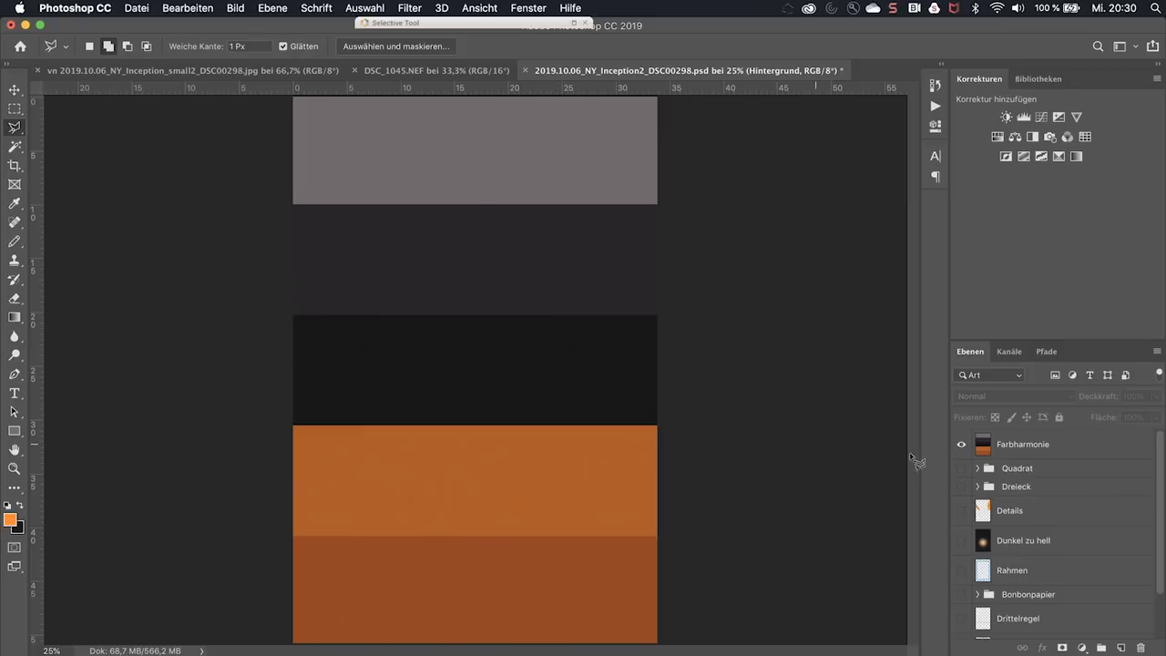
click(961, 446)
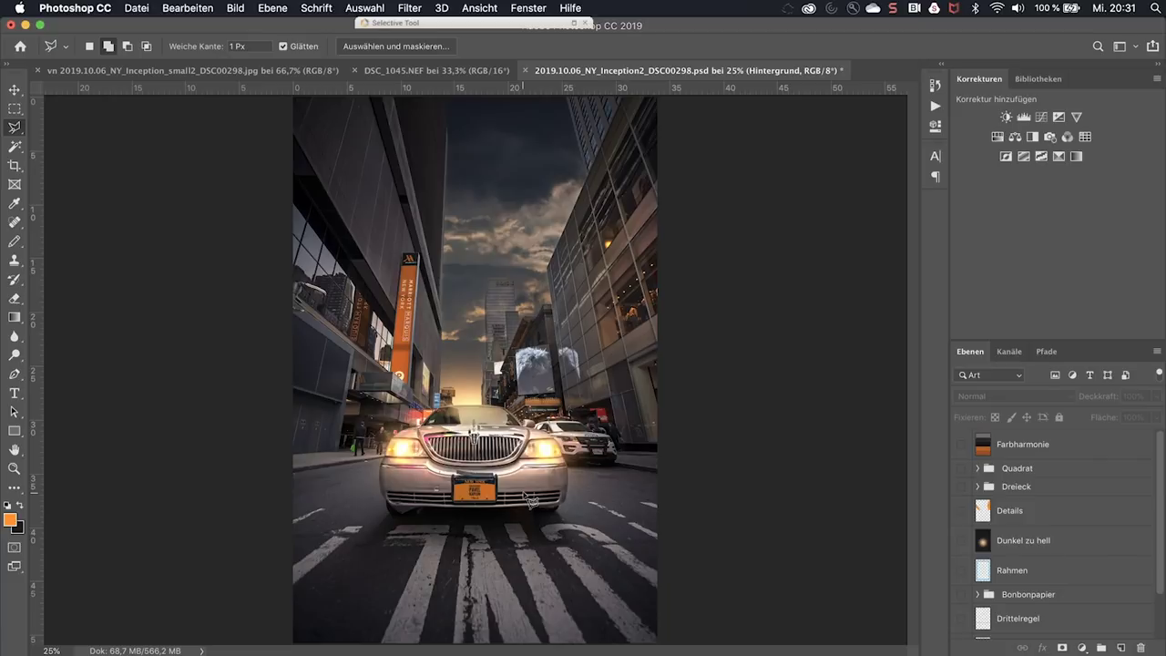
key(alt+period)
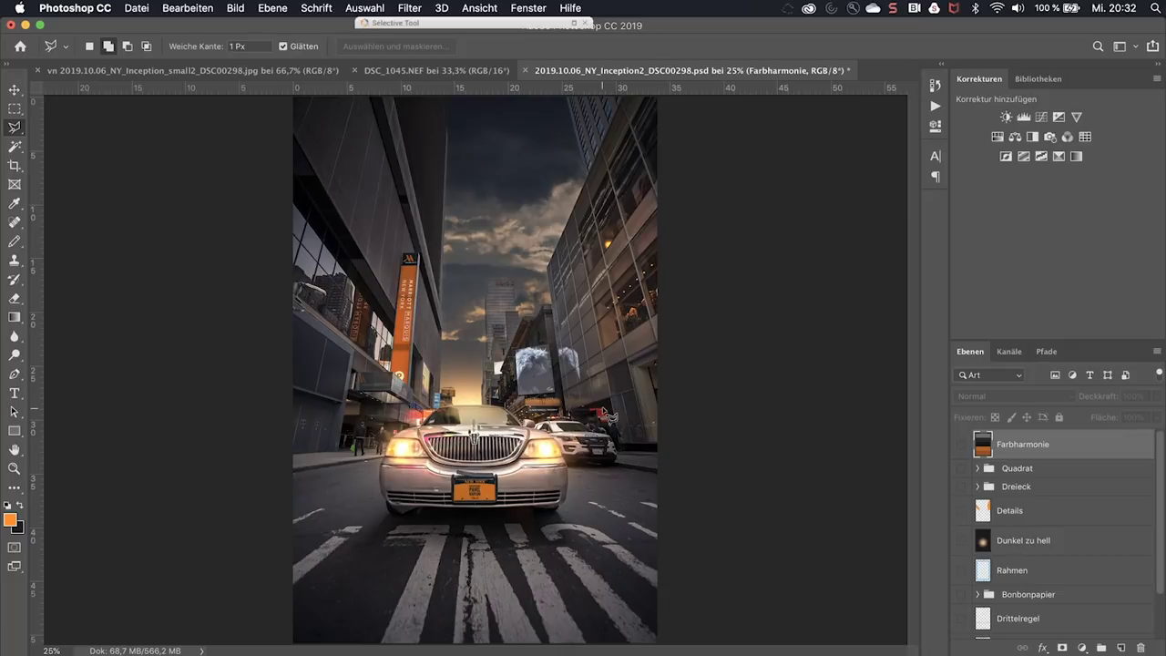
click(960, 444)
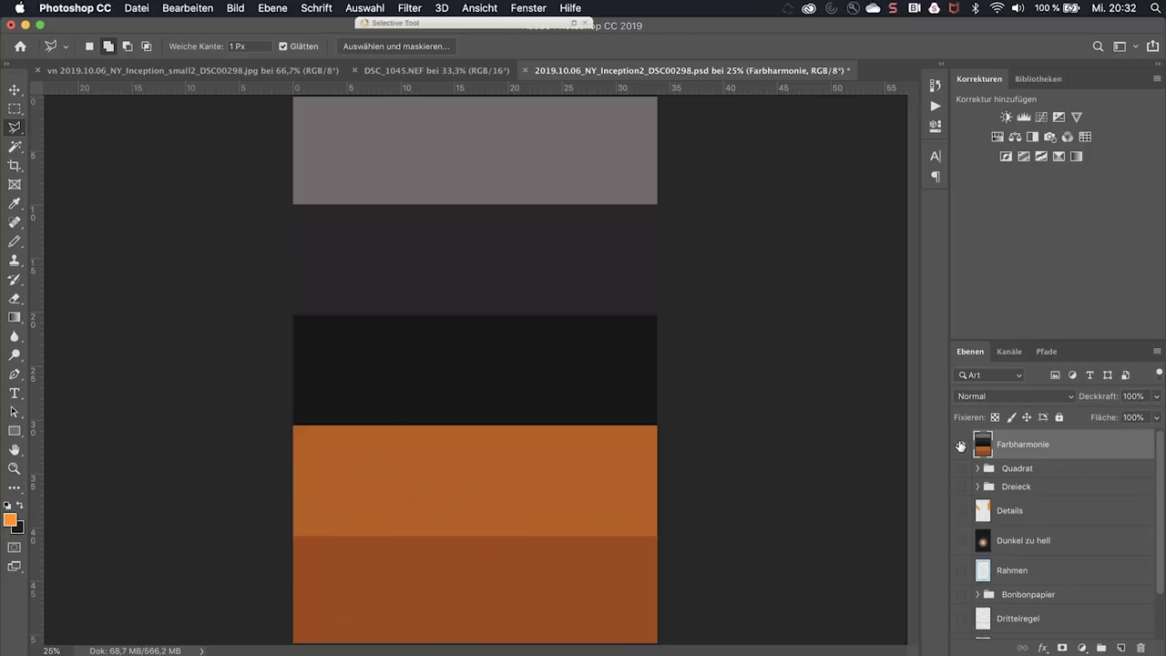
click(960, 444)
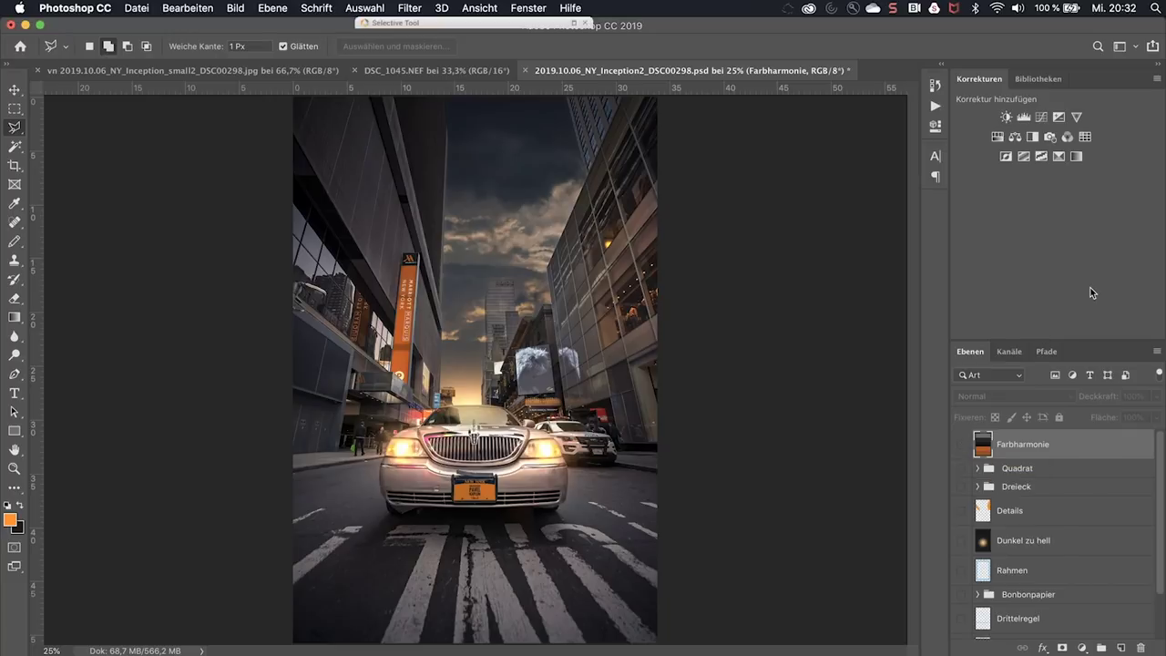
click(1058, 157)
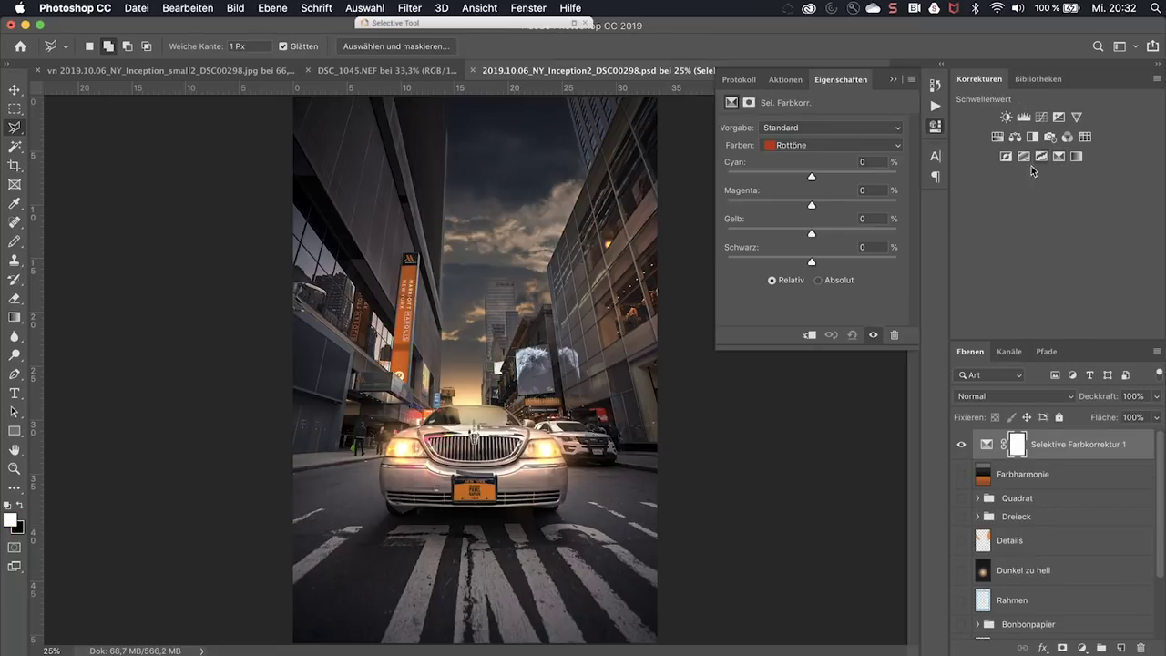
Shift the red tones by Cyan +14, Magenta −54, Gelb +38 and invert the mask to black
mouse_move(811, 176)
mouse_down()
mouse_move(853, 194)
mouse_move(752, 206)
mouse_move(769, 211)
mouse_up()
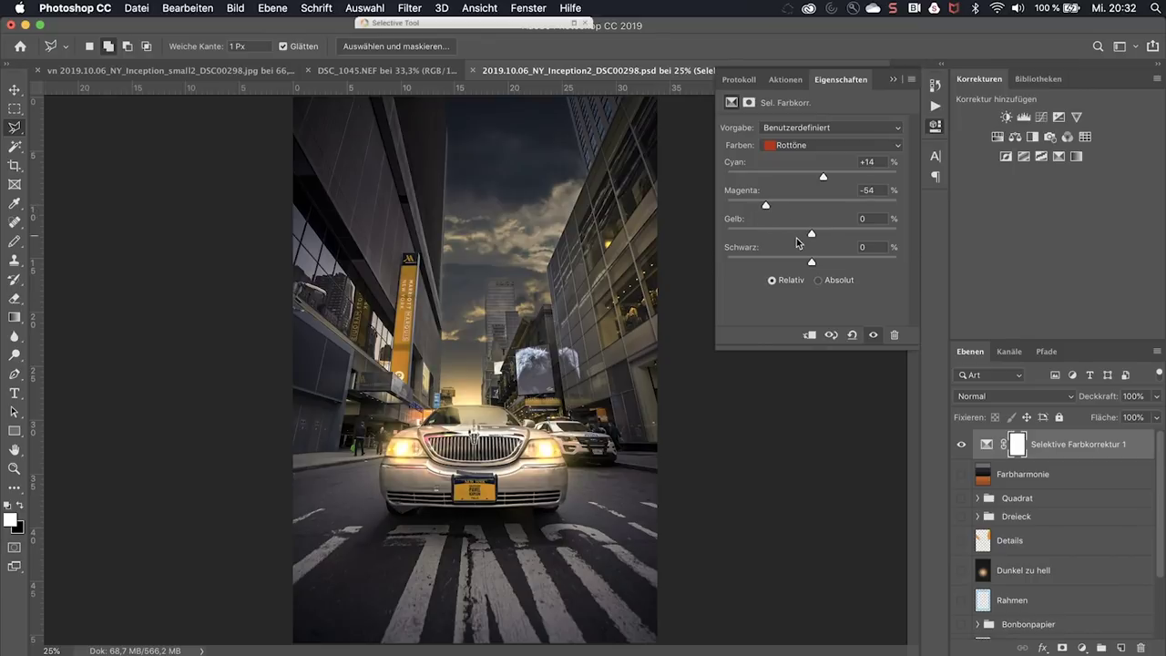
drag(812, 233, 844, 233)
key(ctrl+i)
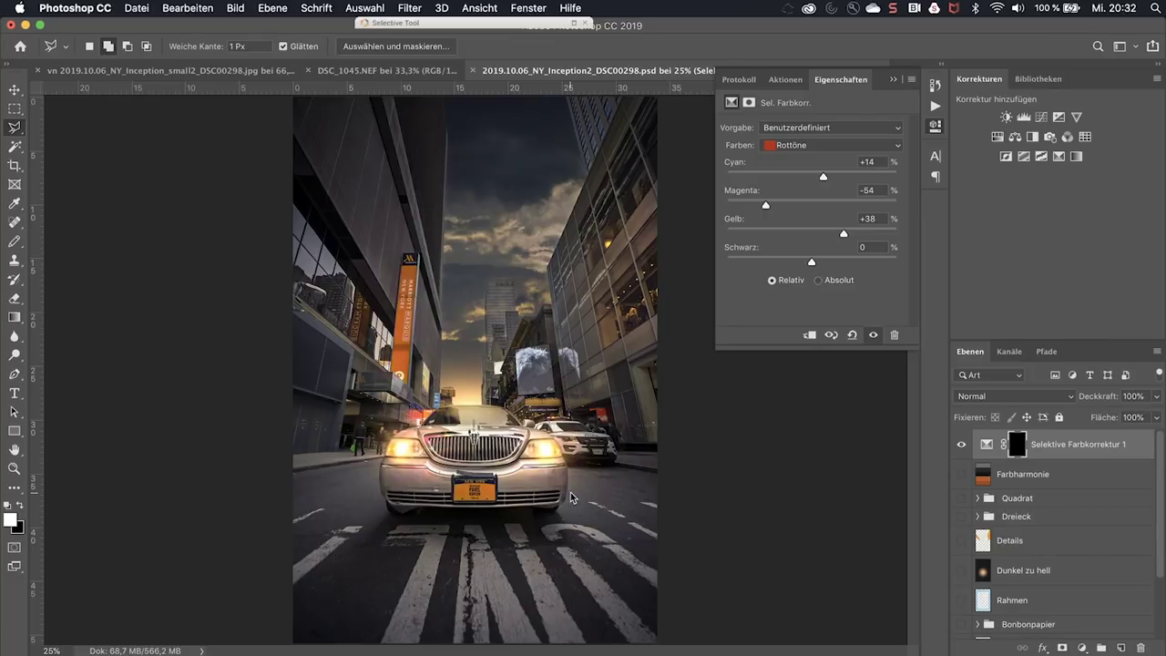
key(b)
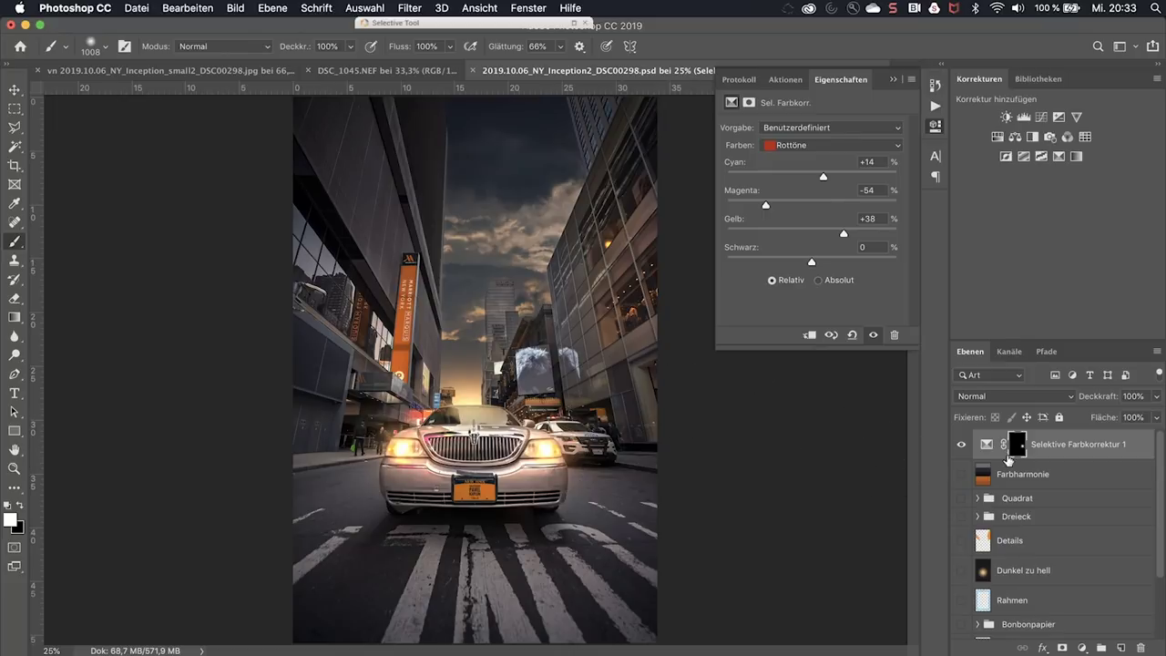
click(1057, 157)
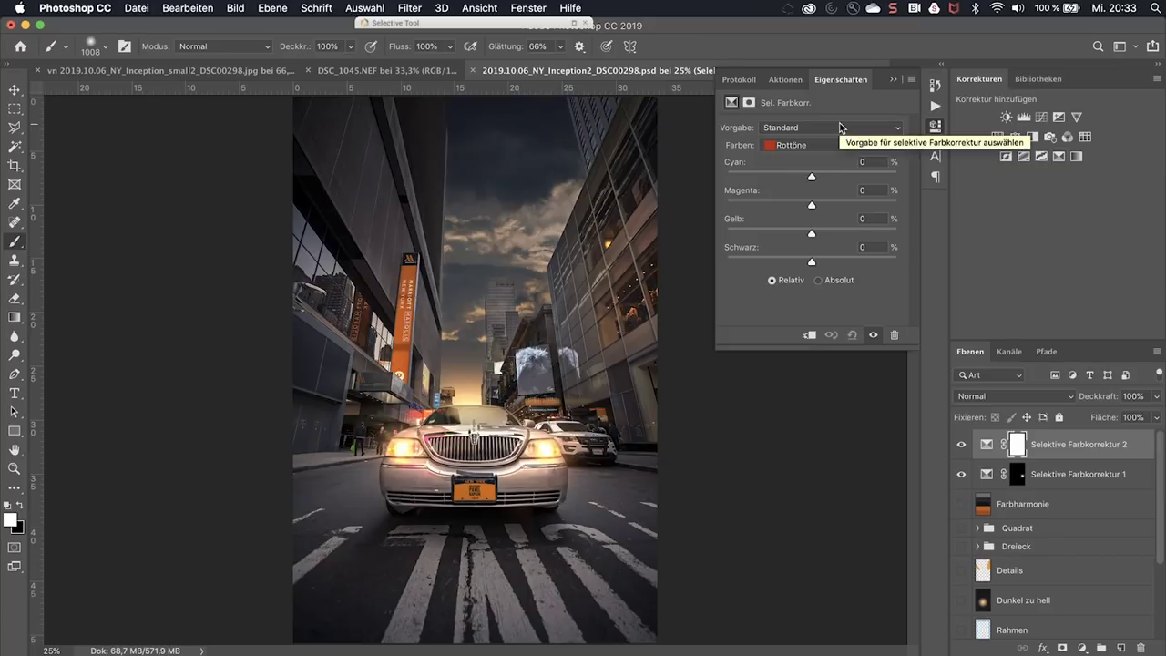
Set Grüntöne on the second Selective Color layer to Cyan −81, Magenta +77, Gelb +68, Schwarz +66
click(814, 145)
click(798, 165)
drag(811, 176, 743, 179)
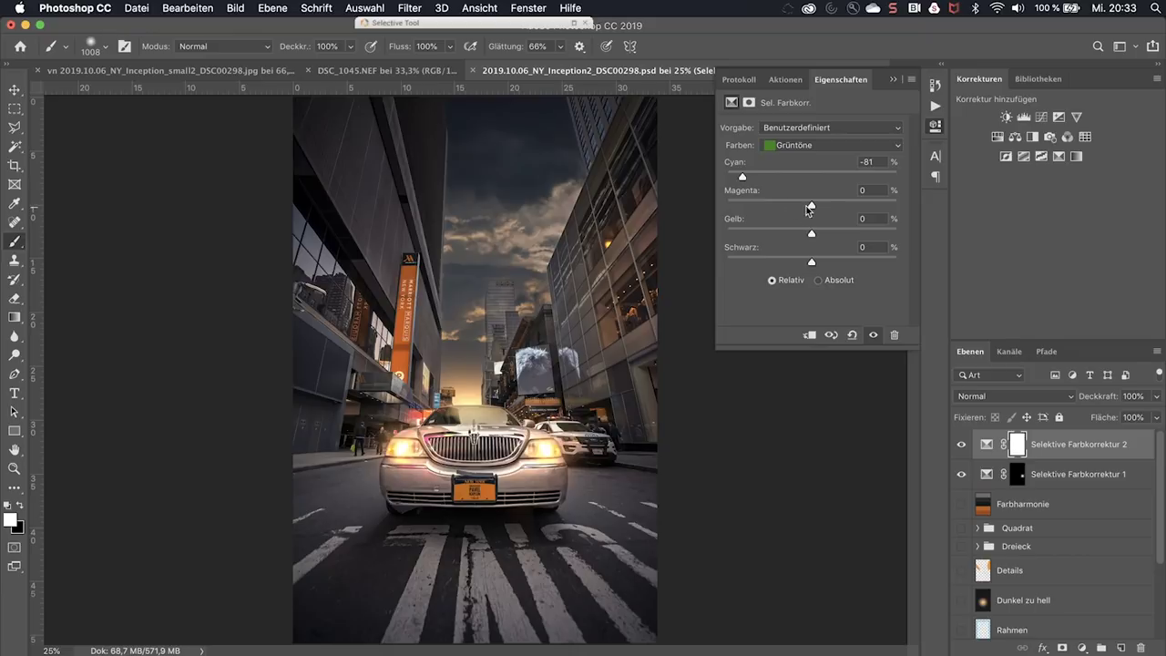
drag(812, 205, 788, 205)
drag(868, 219, 879, 221)
mouse_move(813, 236)
mouse_down()
mouse_move(753, 236)
mouse_move(870, 239)
mouse_up()
mouse_move(811, 261)
mouse_down()
mouse_move(749, 261)
mouse_move(869, 274)
mouse_up()
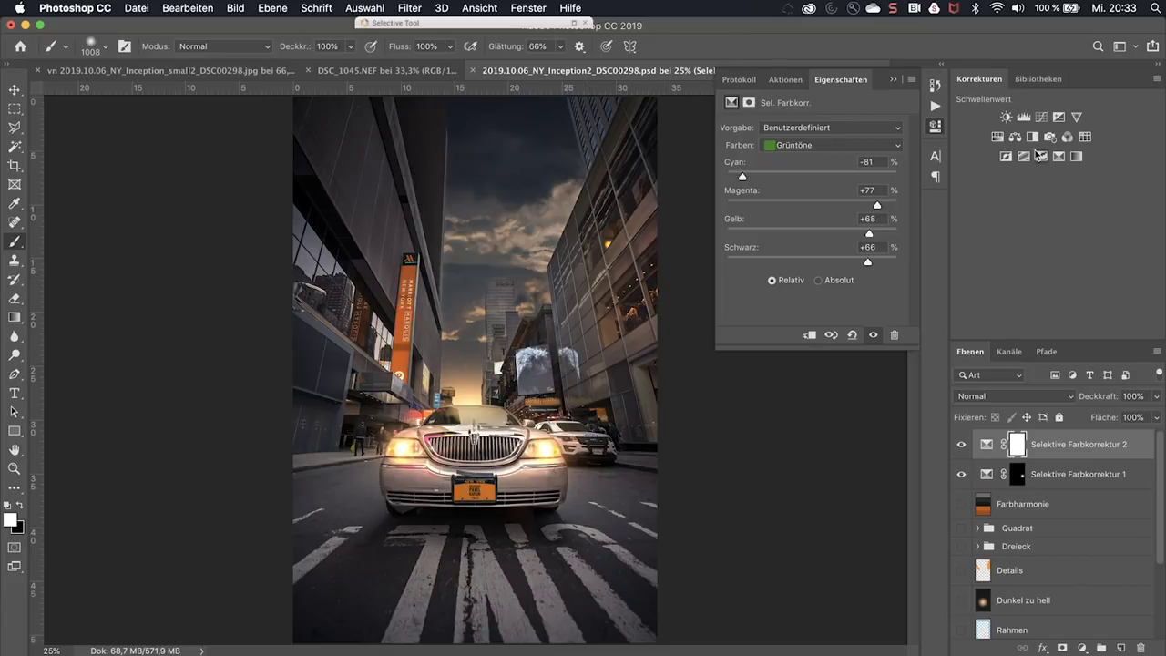
click(895, 81)
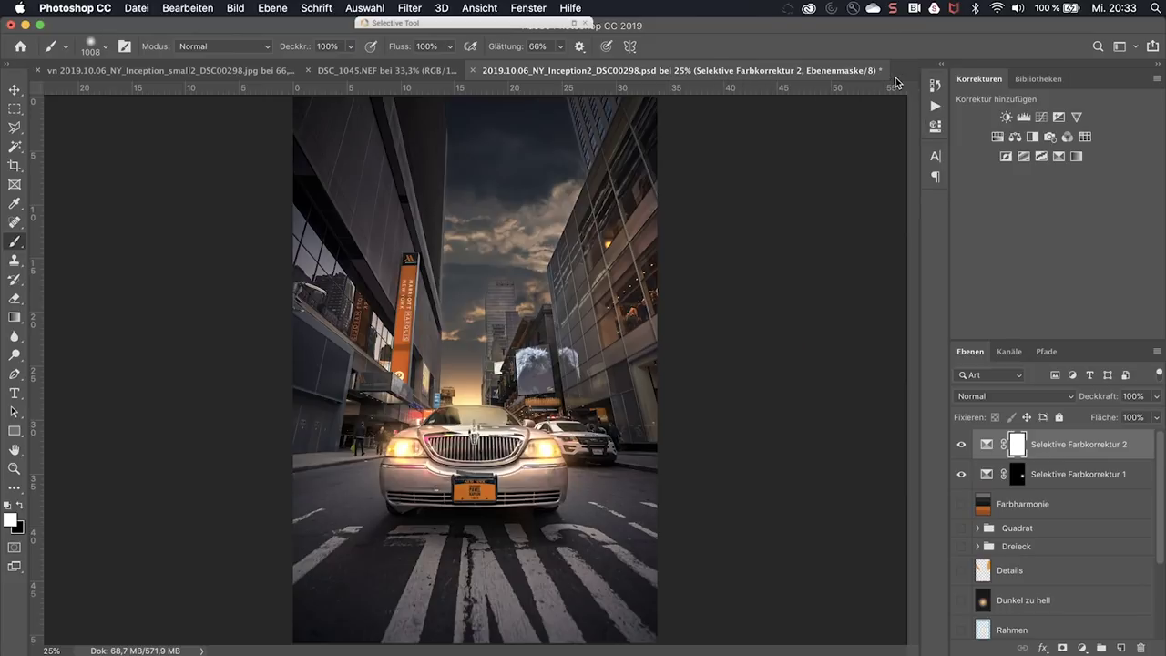